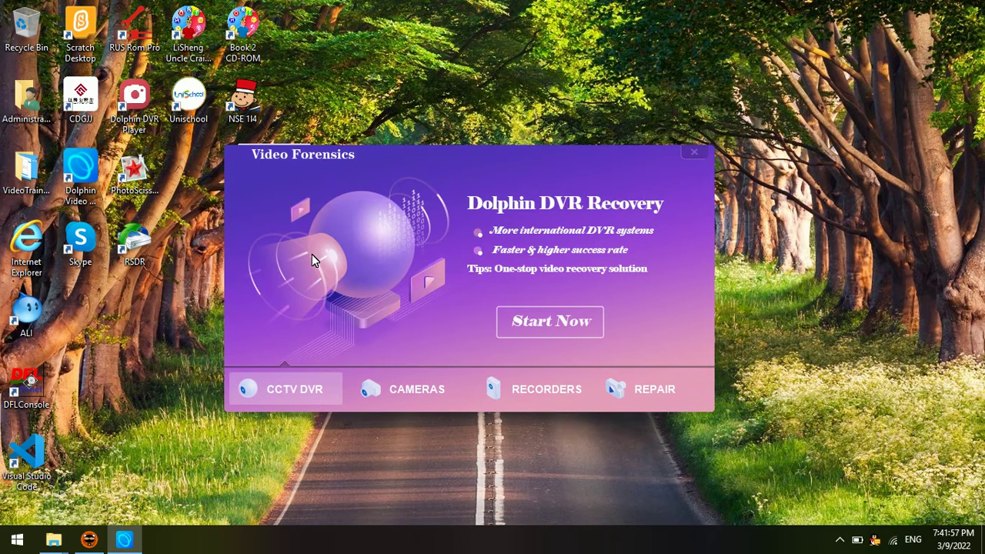
Launch the CCTV DVR recovery tool from the Dolphin DVR Recovery launcher.
left_click_drag(420, 150, 418, 159)
left_click(555, 334)
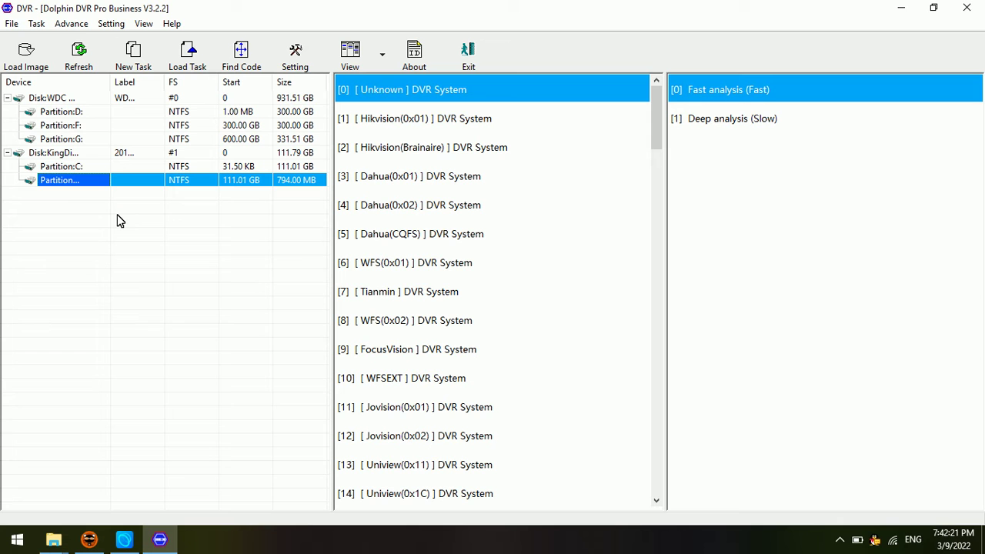
Once the main window lists disks and DVR systems, begin loading a disk image.
left_click(26, 63)
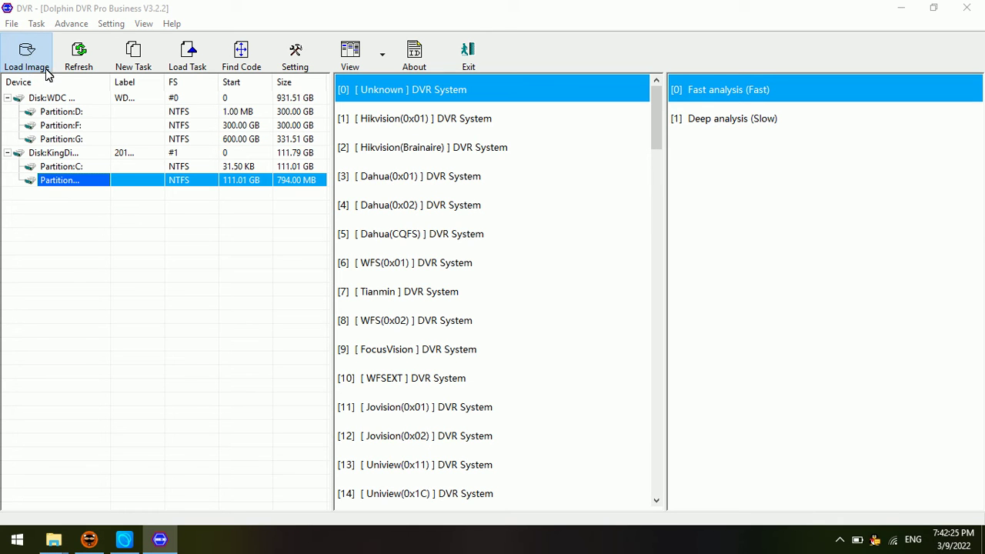
Load Uniview-0x11.img from the DVR Video Images folder as a new disk.
left_click(46, 69)
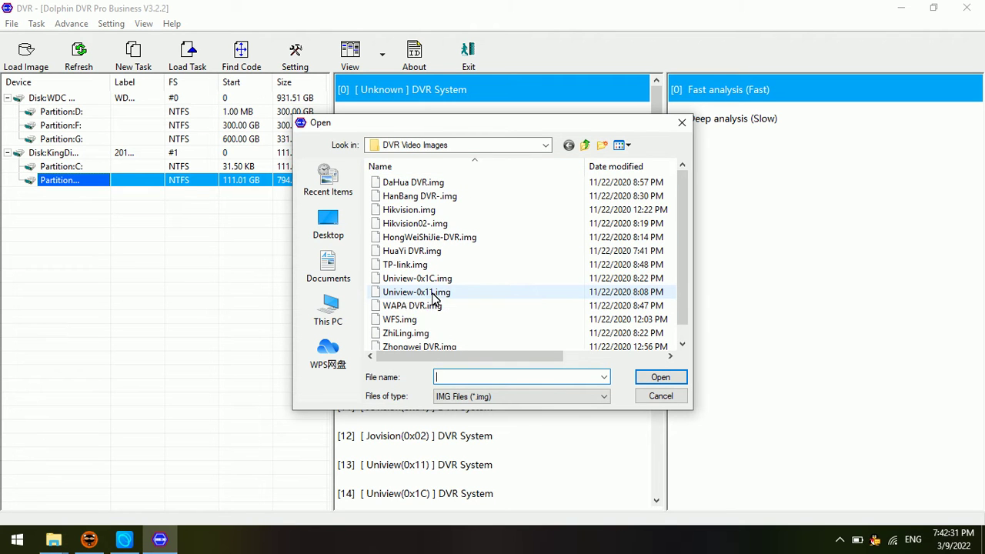
double_click(429, 293)
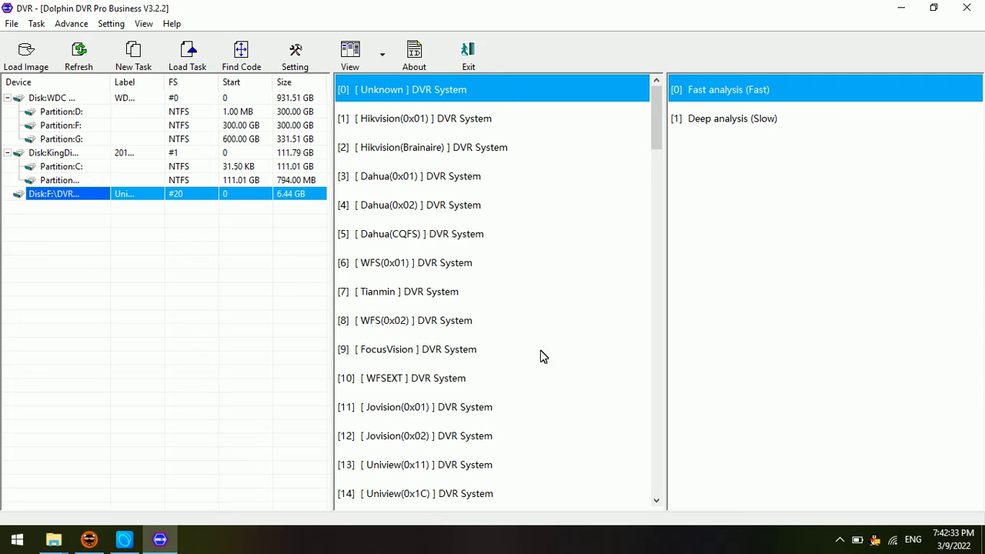
Run a fast analysis of the image with [13] Uniview(0x11) as the DVR system.
scroll(412, 360, "down", 2)
scroll(412, 360, "down", 3)
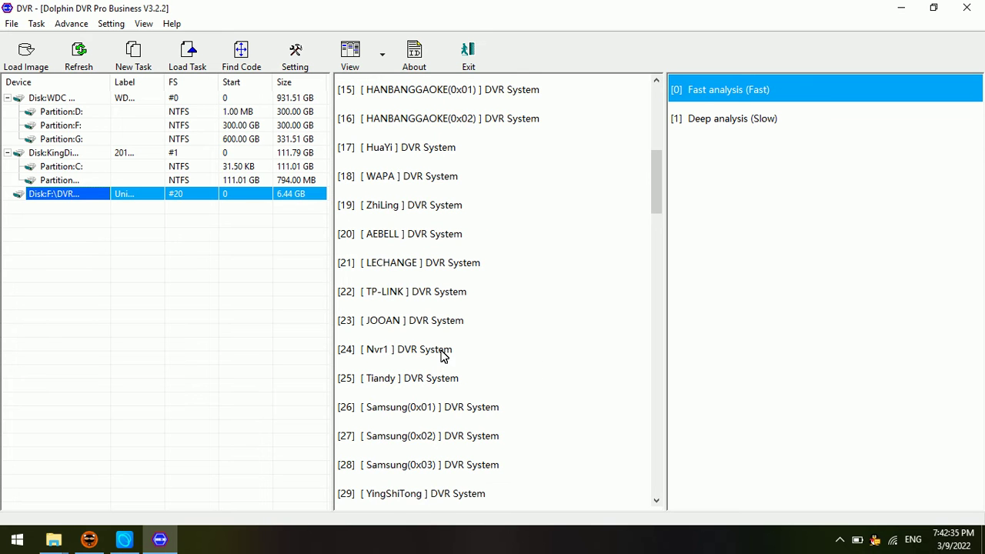
scroll(445, 329, "down", 4)
scroll(460, 431, "down", 3)
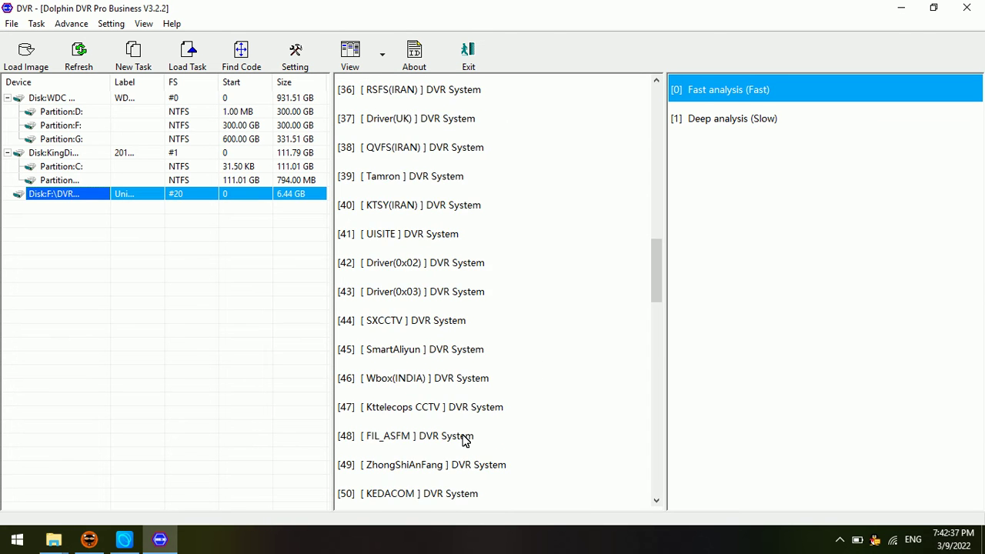
scroll(461, 436, "down", 4)
scroll(463, 427, "down", 2)
scroll(463, 422, "down", 4)
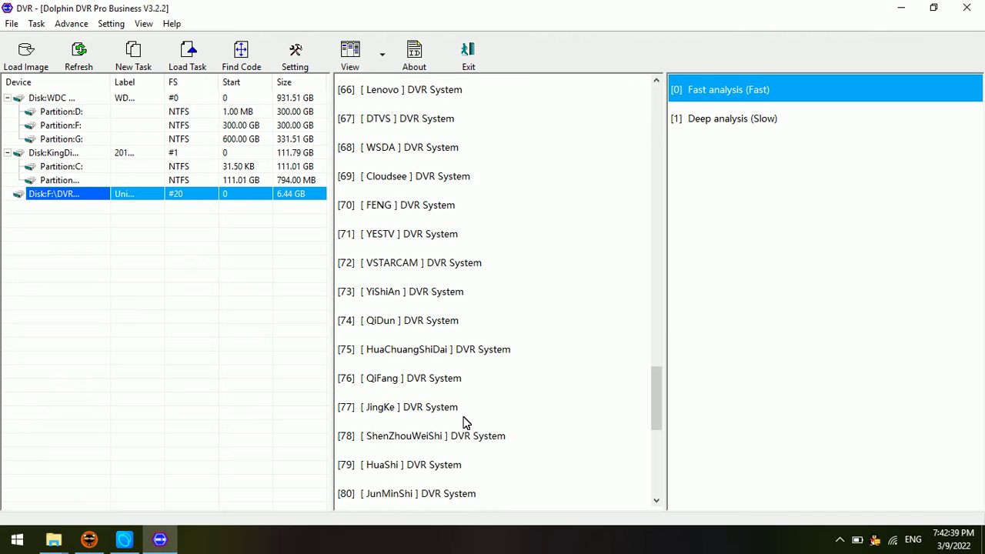
scroll(463, 422, "down", 2)
left_click_drag(659, 429, 675, 170)
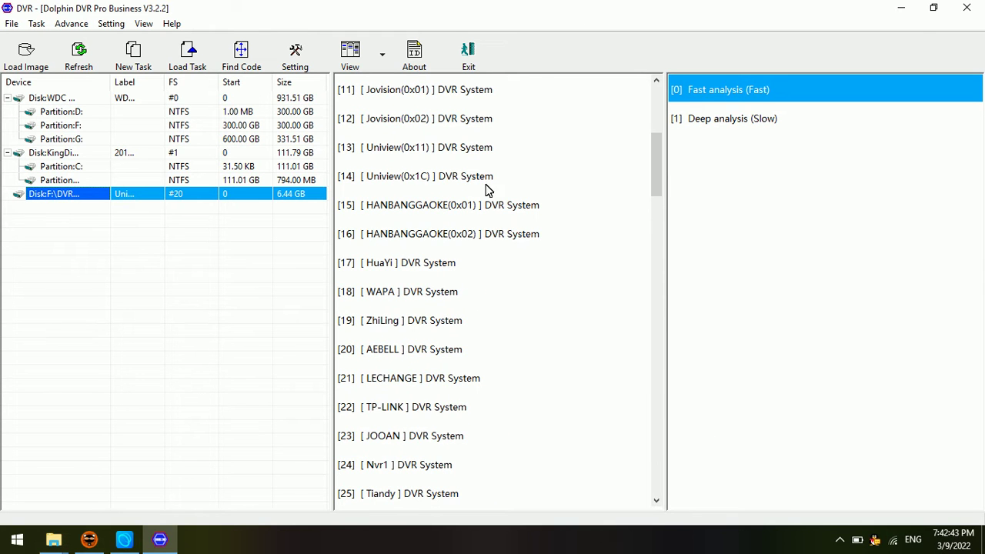
left_click(431, 147)
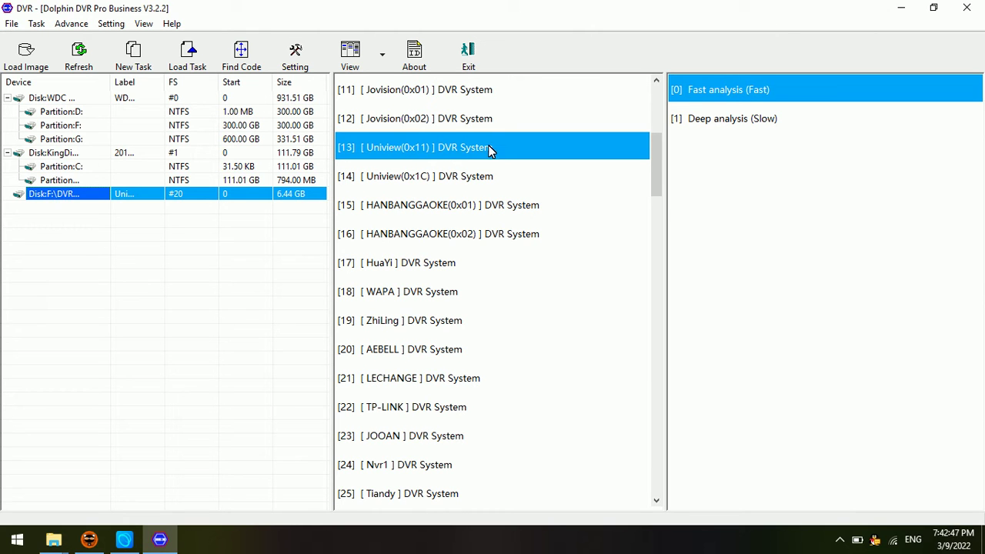
double_click(732, 96)
left_click(446, 334)
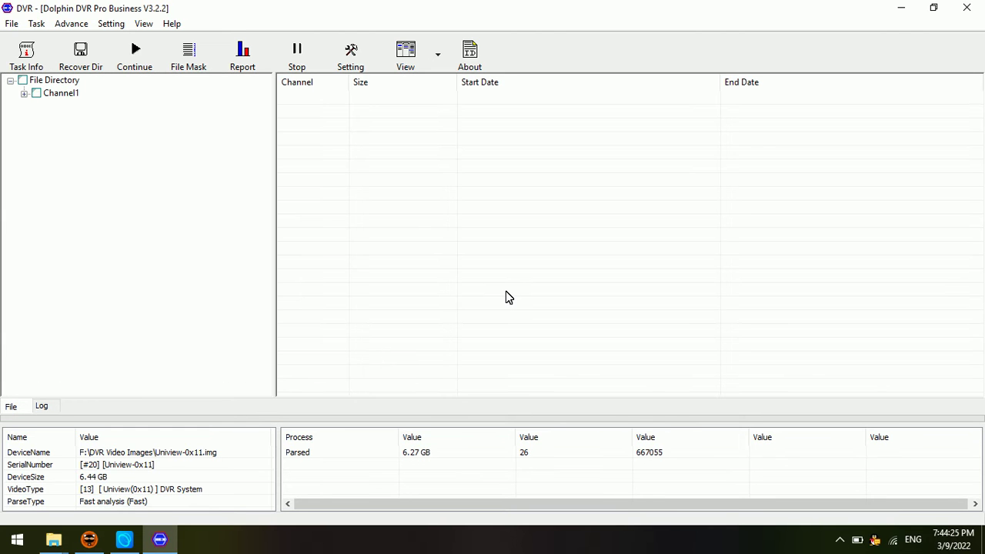
After 6.27 GB is parsed, expand Channel1 to show its 2019-05-27 folder.
double_click(62, 94)
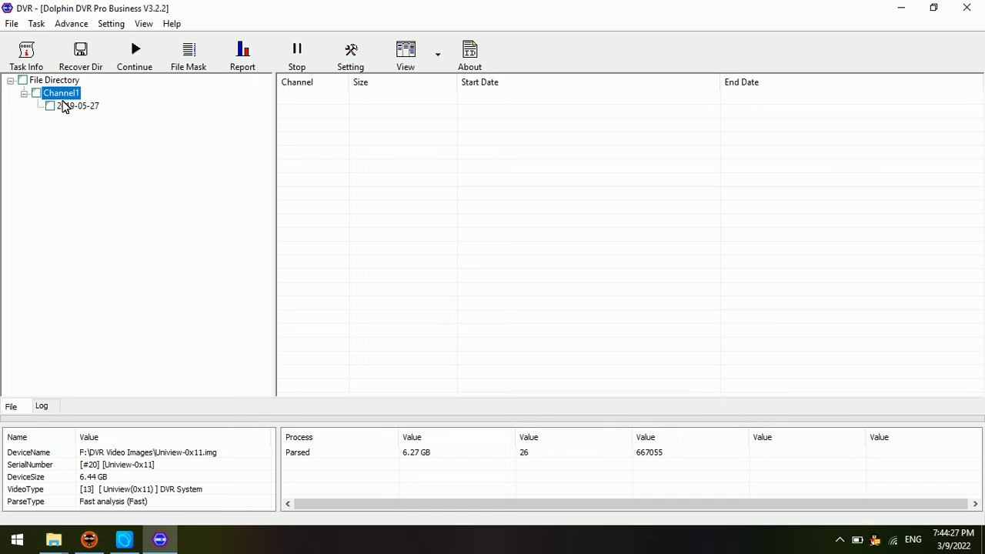
List the 2019-05-27 recordings and select the 252.08 MB clip starting 12-37-48.
left_click(77, 106)
scroll(385, 247, "down", 2)
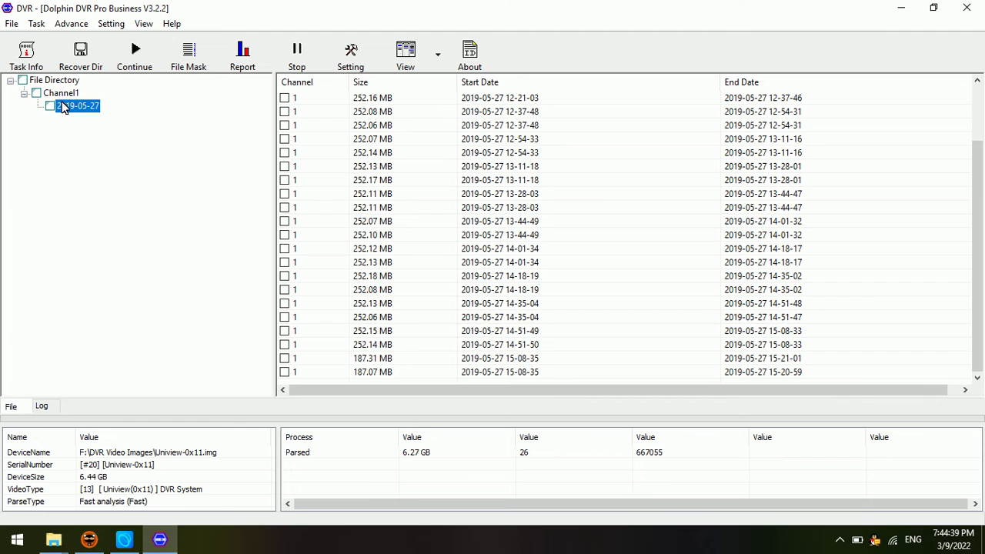
left_click(65, 93)
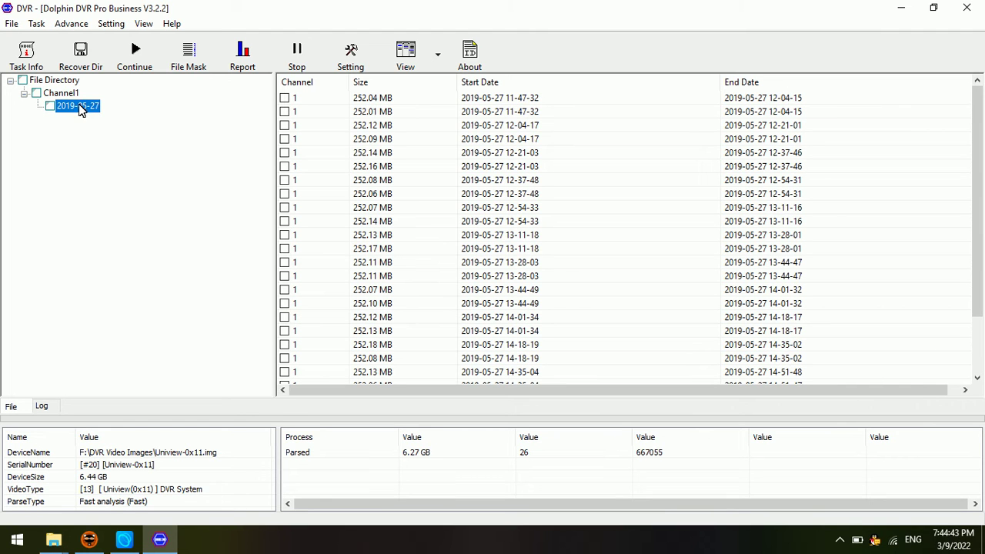
left_click(414, 184)
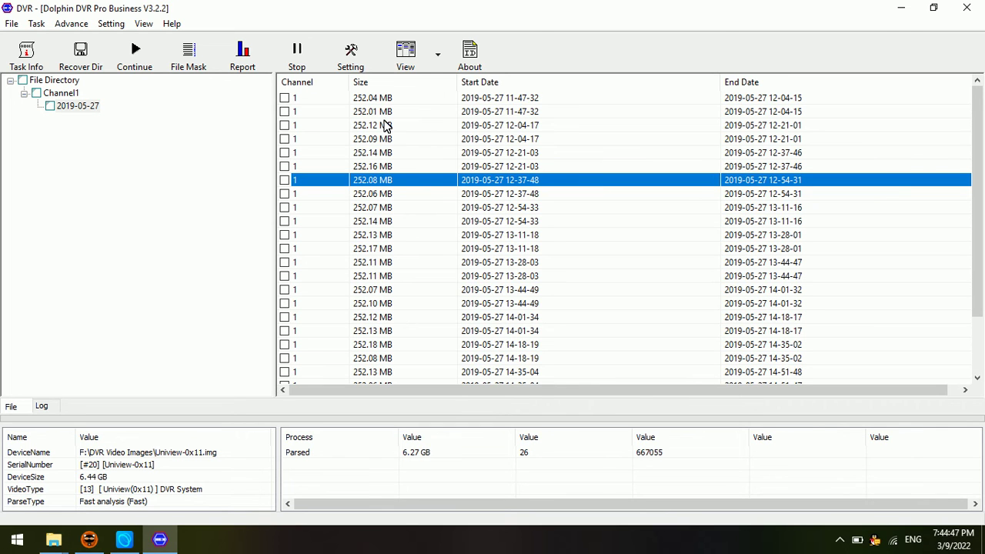
Preview the 11-47-32 recording, stop playback, and mark the first clip for recovery.
double_click(381, 99)
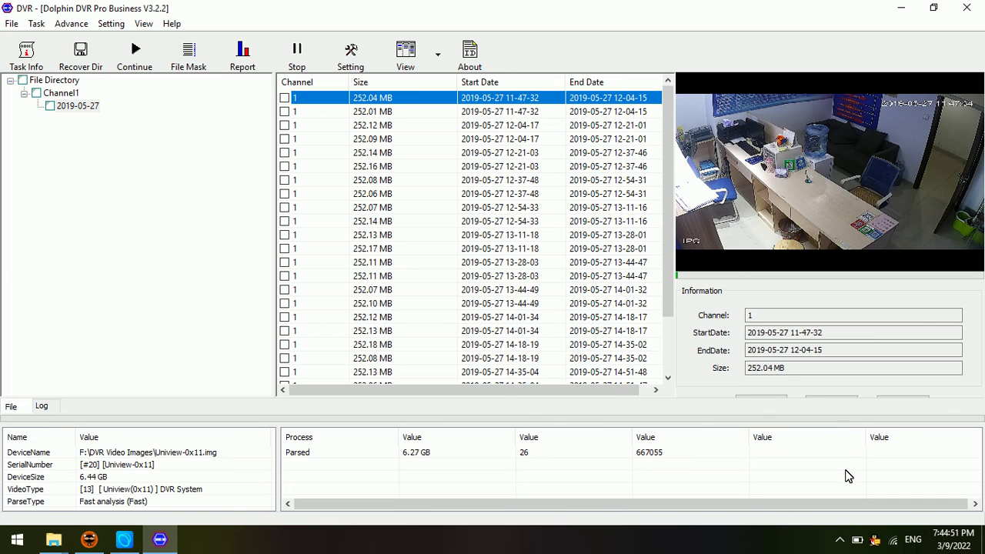
left_click(907, 400)
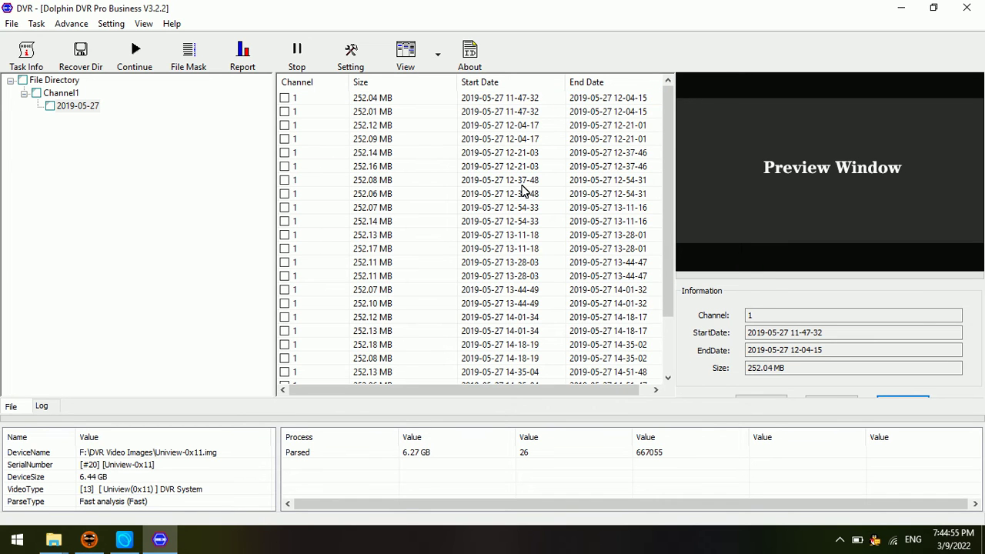
scroll(522, 188, "down", 2)
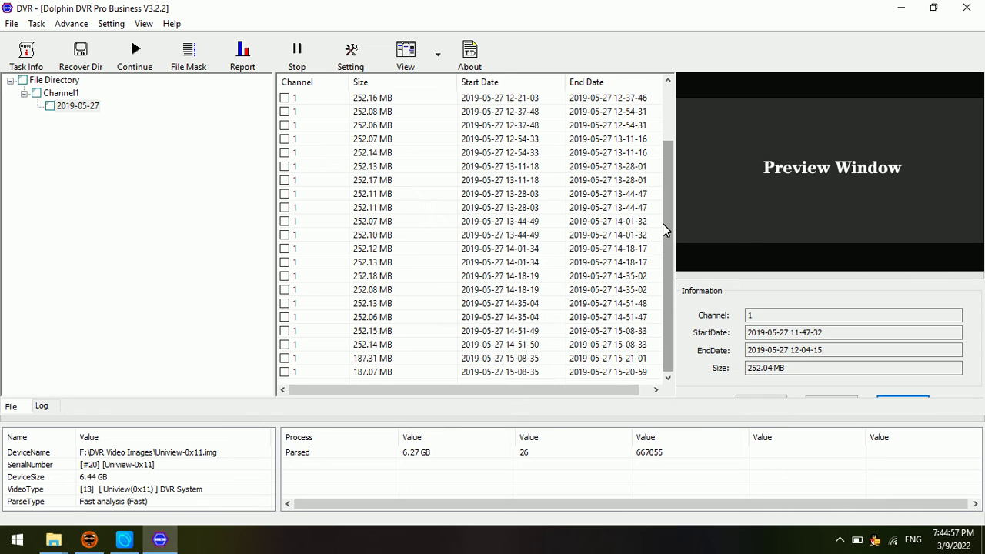
left_click_drag(665, 230, 666, 116)
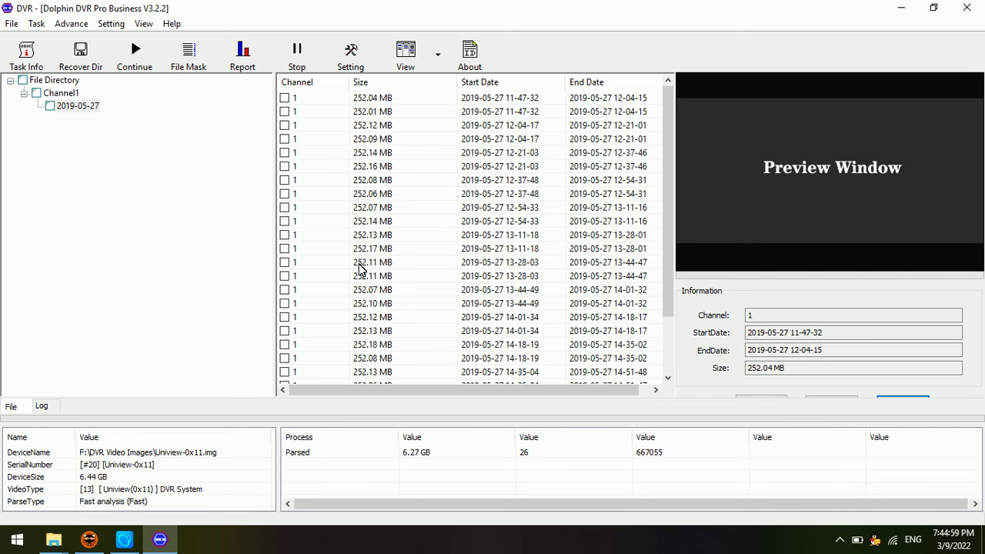
left_click(284, 111)
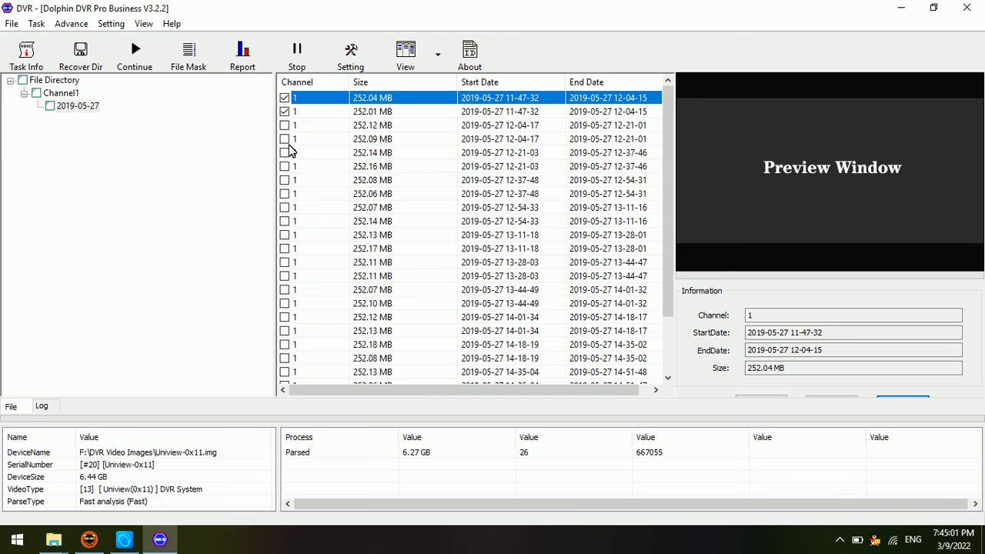
Leave only the 11-47-32 to 12-04-15 clip marked and choose Recover Marked.
left_click(285, 126)
left_click(285, 152)
left_click(284, 111)
right_click(311, 103)
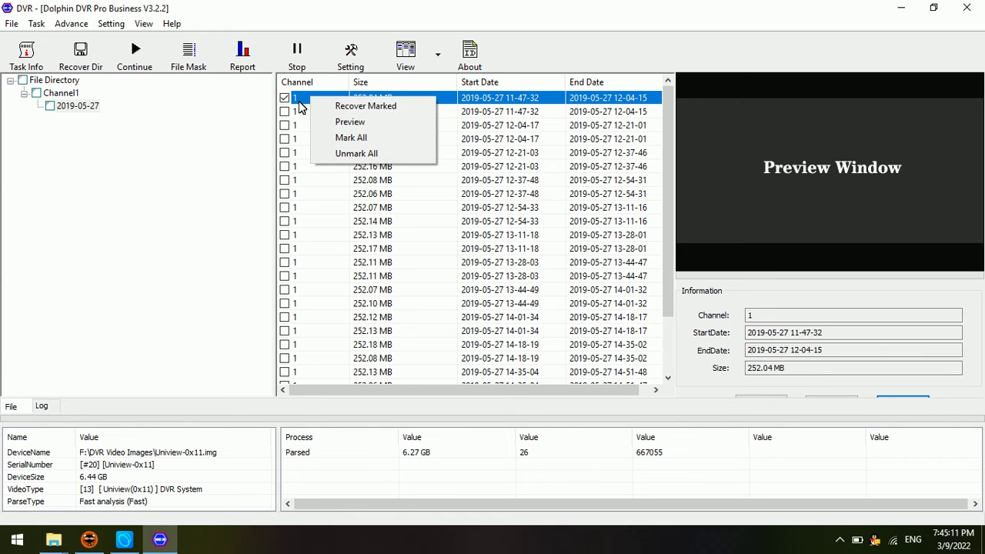
left_click(365, 106)
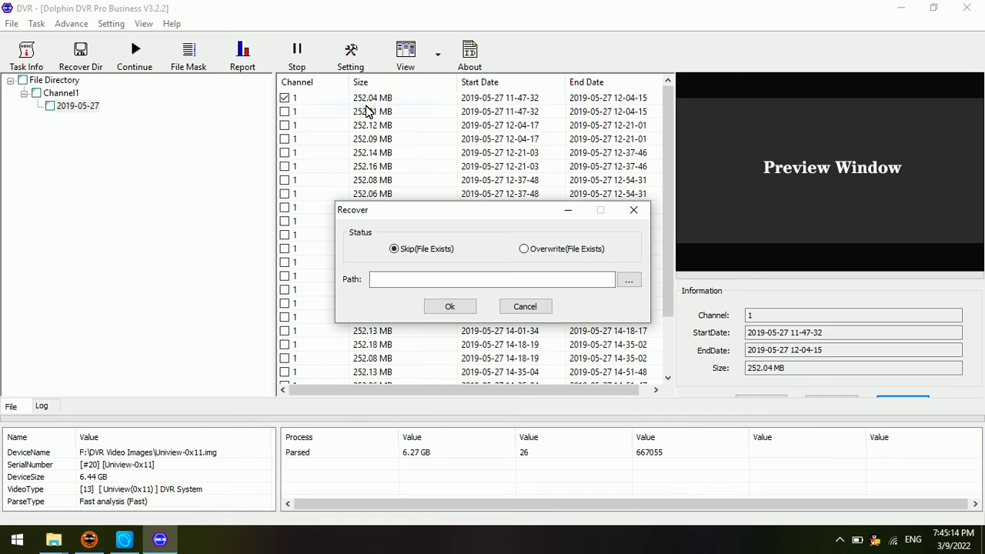
Recover the marked 252.04 MB clip into the Desktop folder.
left_click(628, 280)
left_click(398, 173)
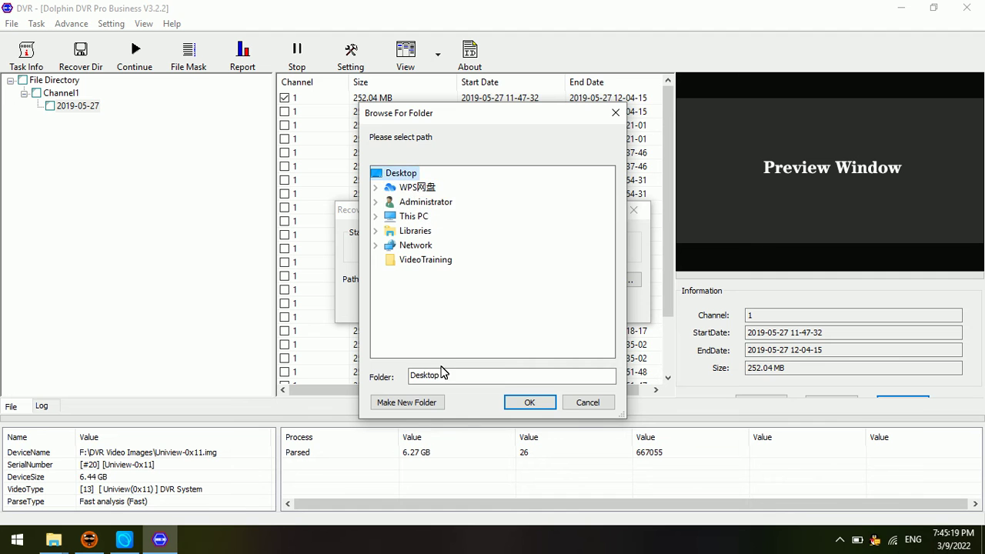
left_click(529, 402)
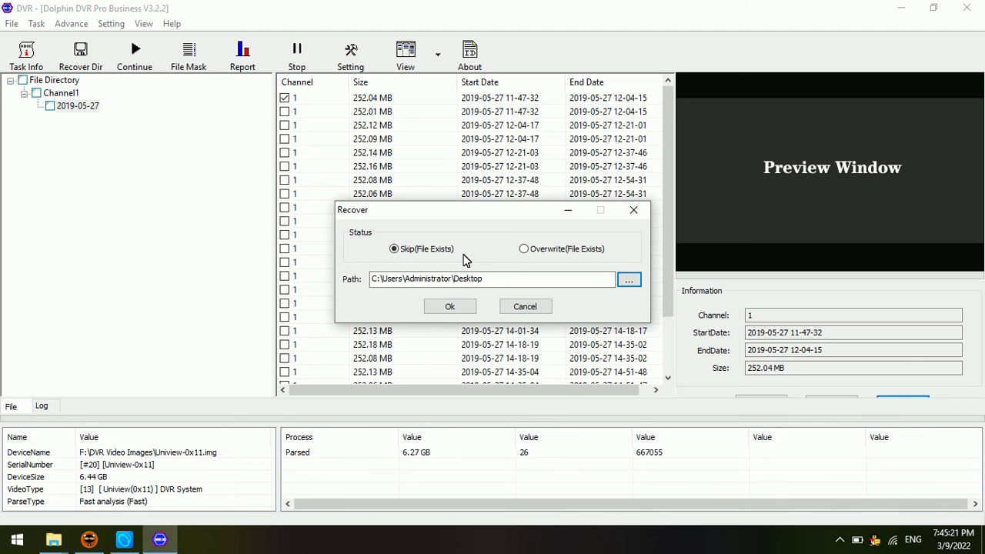
left_click(449, 306)
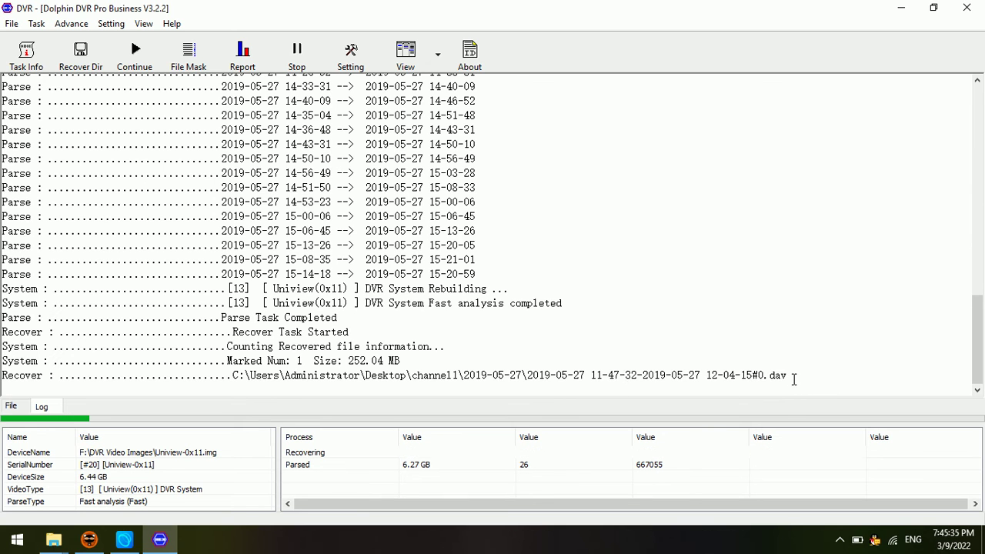
Highlight the .dav extension in the log and return to the File clip list.
left_click_drag(794, 380, 770, 377)
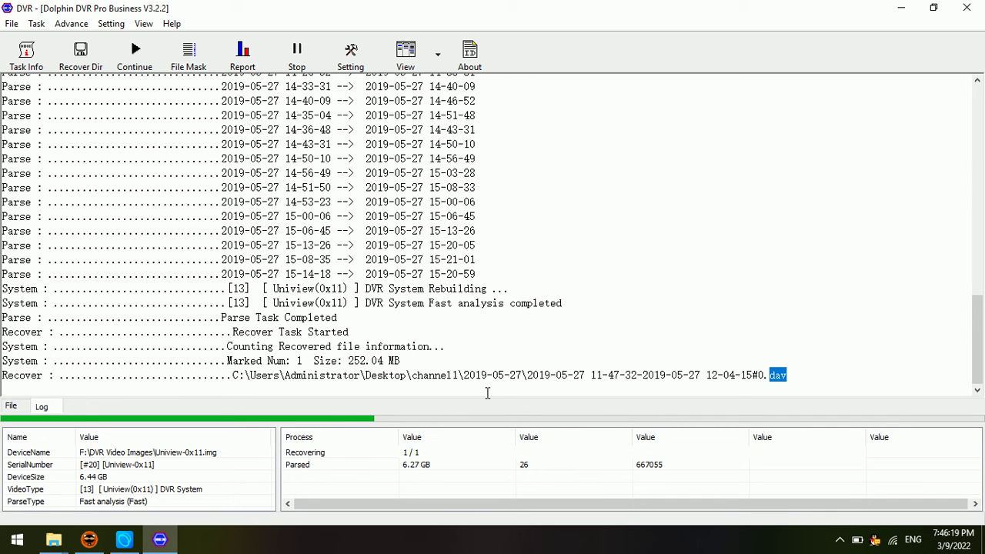
left_click(11, 406)
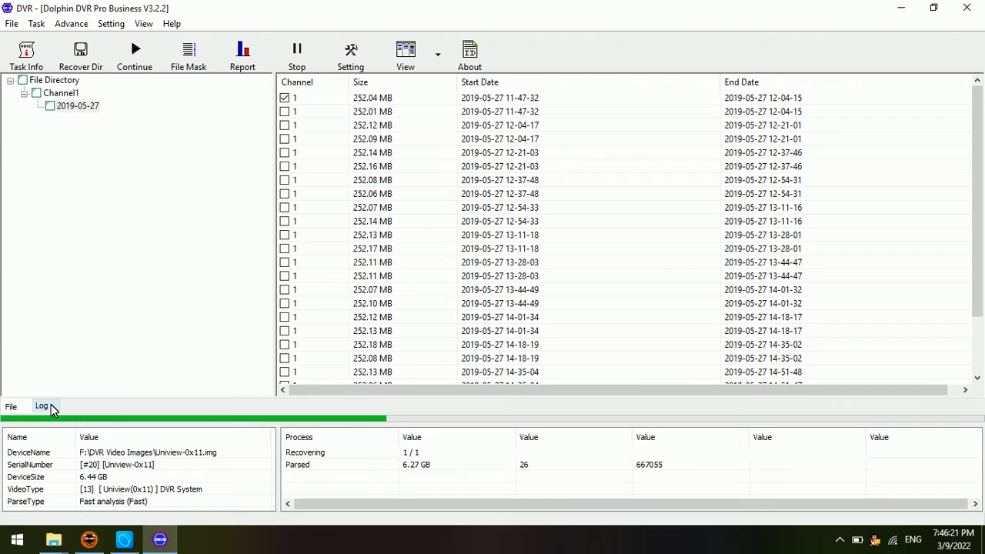
Switch to the Log tab and open the Setting dialog while recovery runs.
left_click(46, 405)
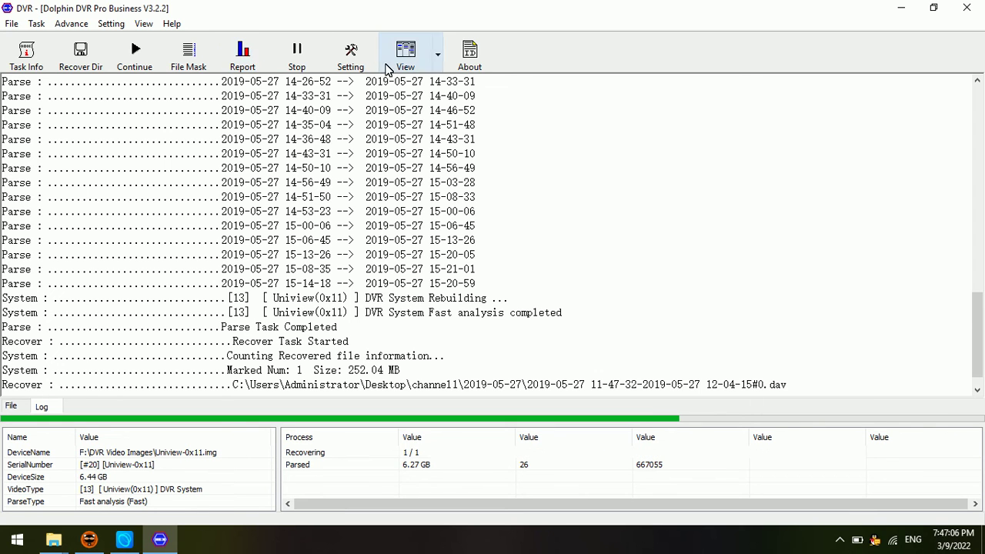
left_click(355, 53)
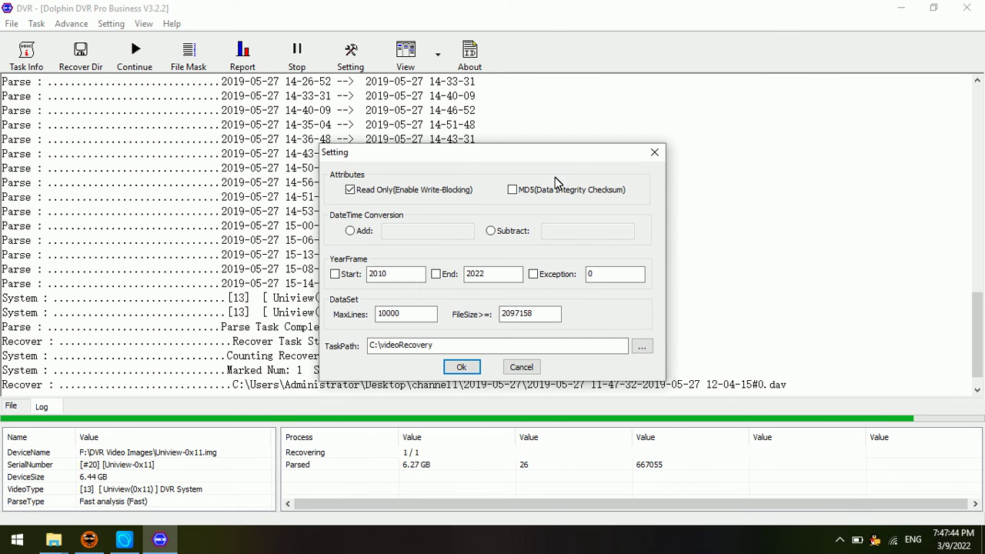
Dismiss the Setting dialog unchanged and wait for the 252.04 MB recovery to complete.
left_click(654, 153)
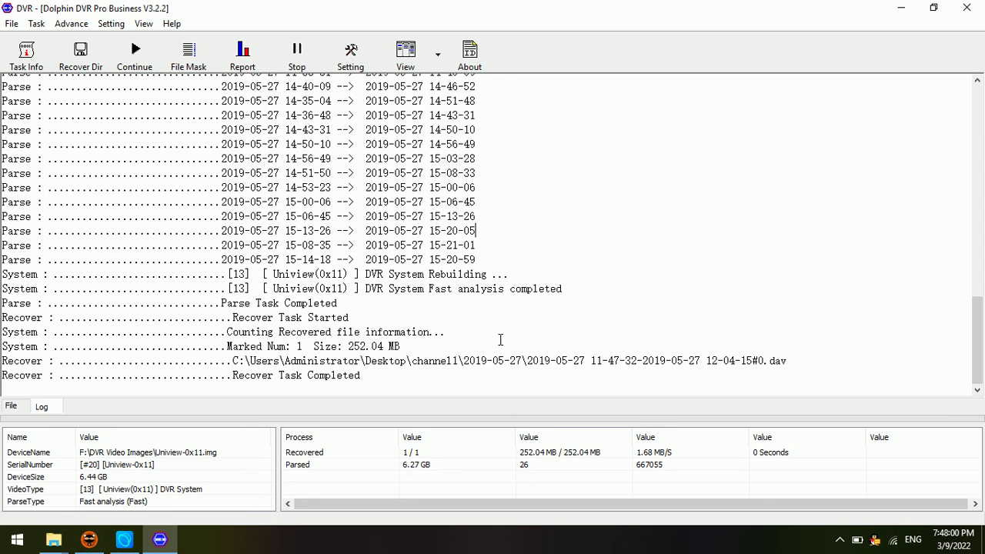
Confirm the 258,089 KB DAV file sits in Desktop channel1\2019-05-27, then minimize Explorer.
left_click(901, 7)
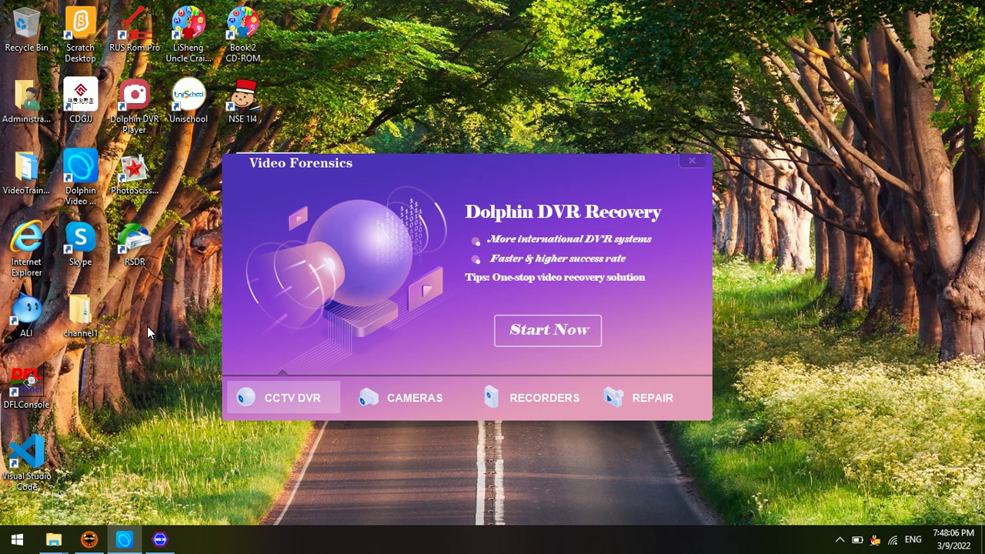
left_click(86, 312)
double_click(86, 313)
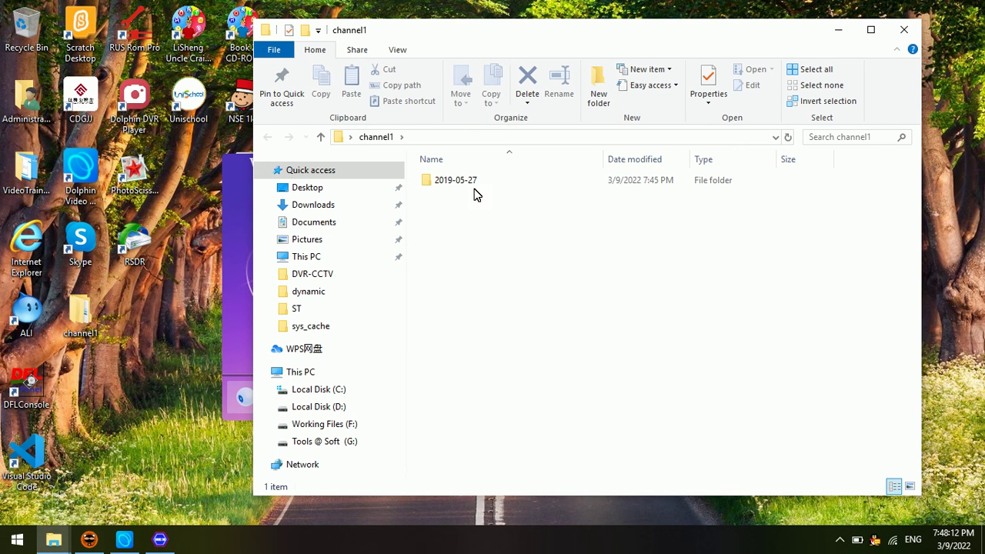
left_click(478, 181)
double_click(480, 181)
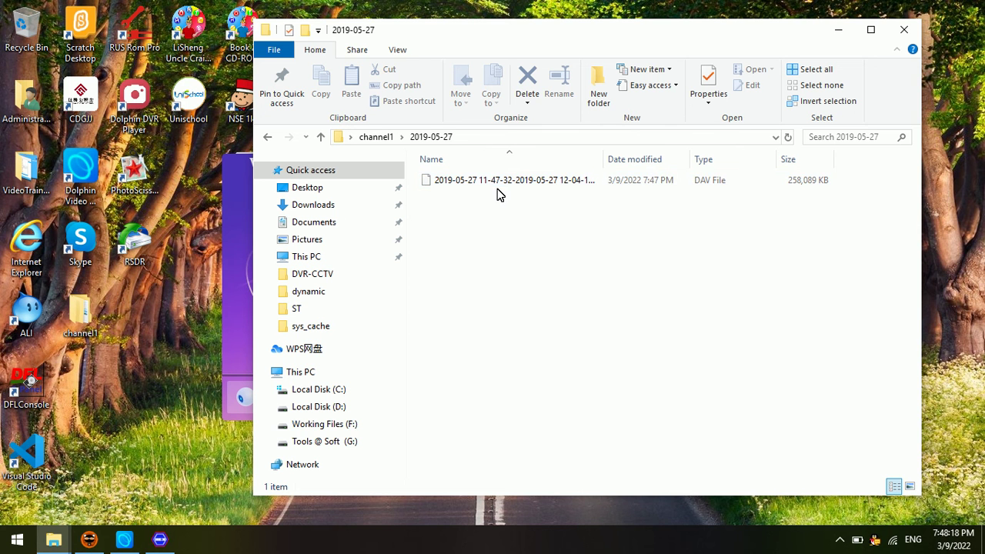
left_click(837, 29)
double_click(137, 103)
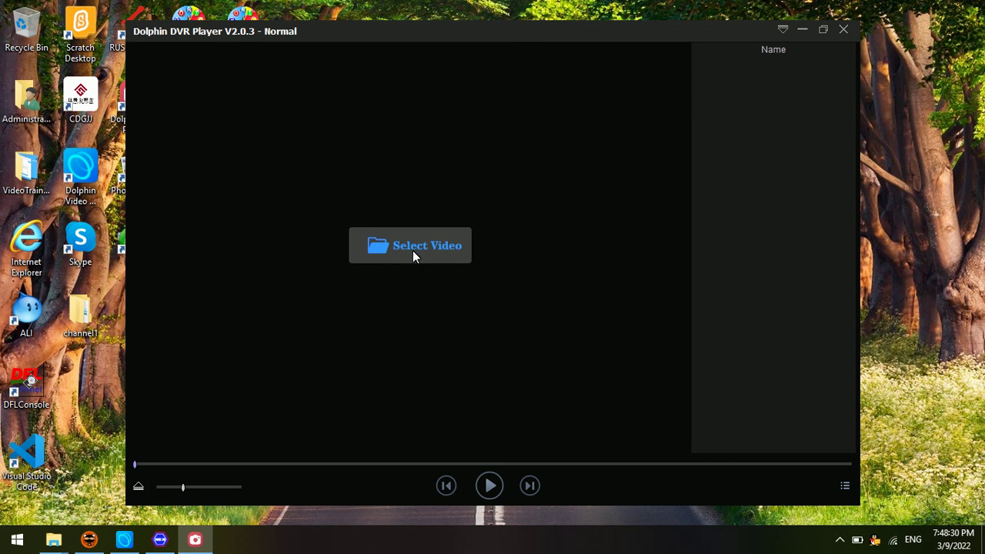
left_click(392, 245)
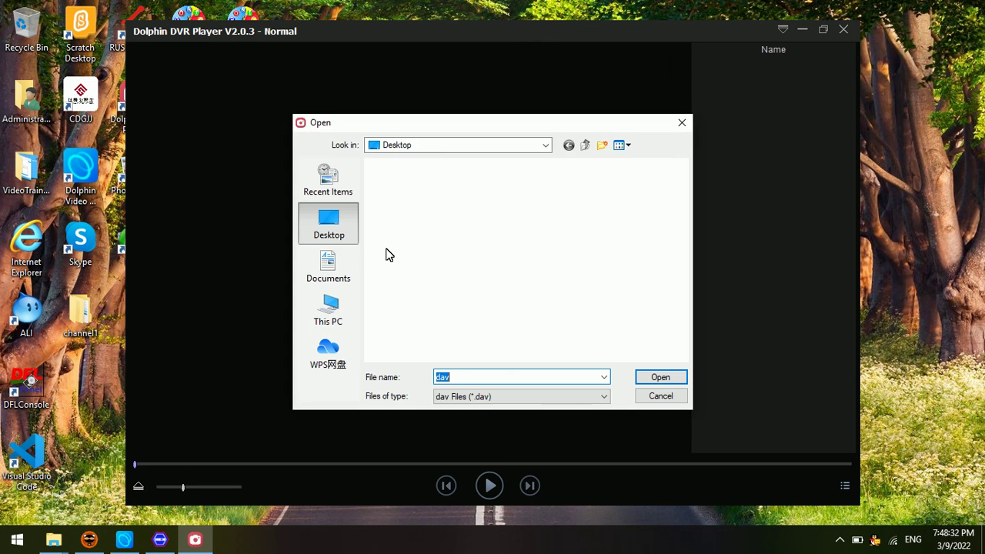
double_click(579, 262)
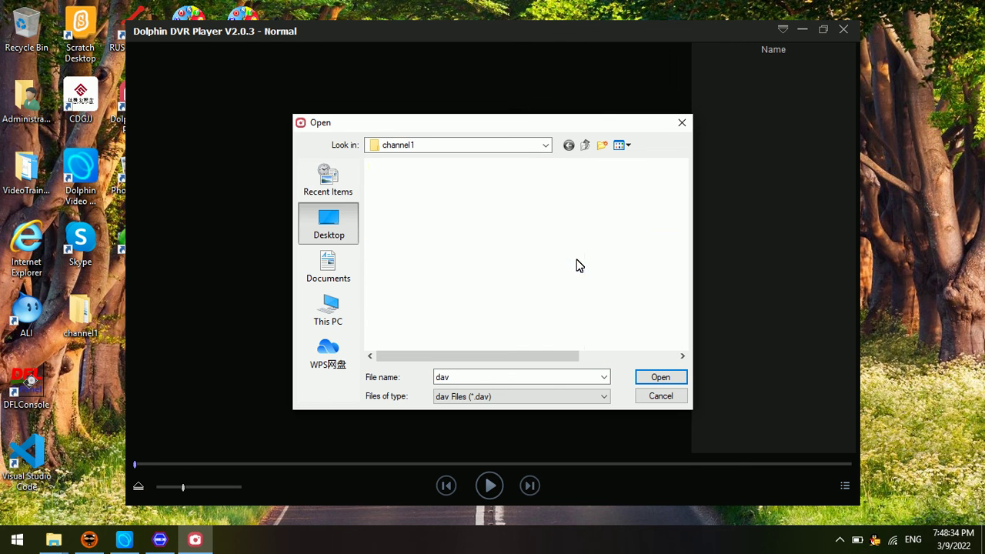
double_click(420, 185)
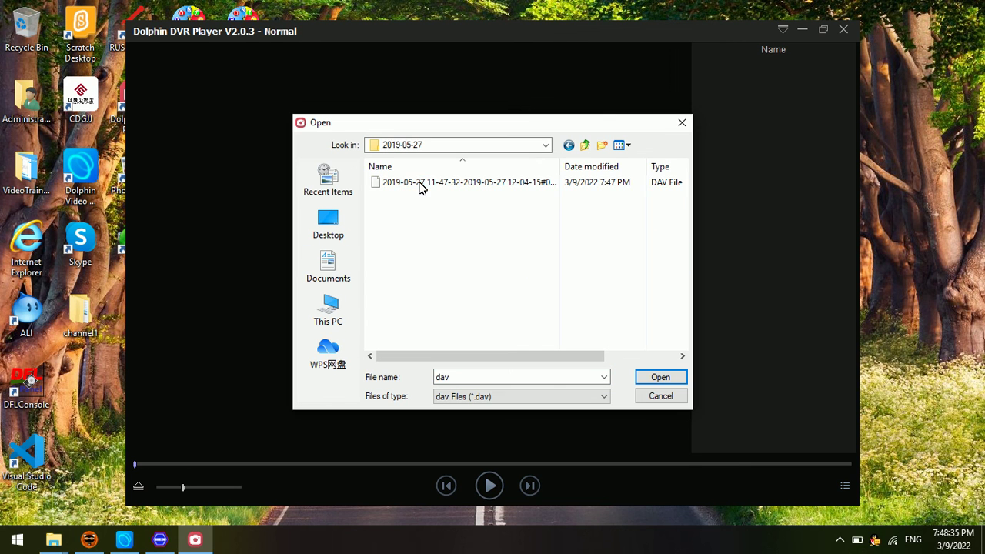
double_click(472, 187)
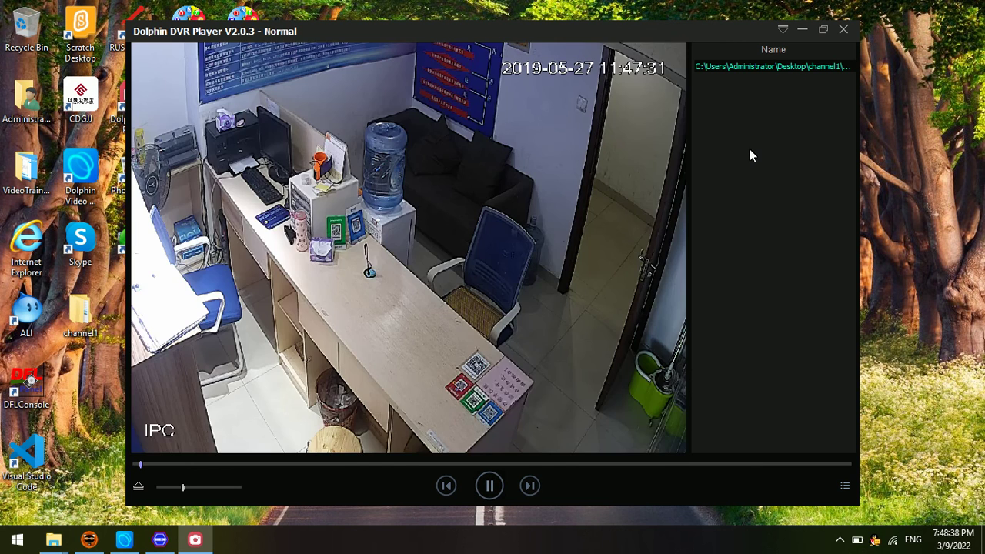